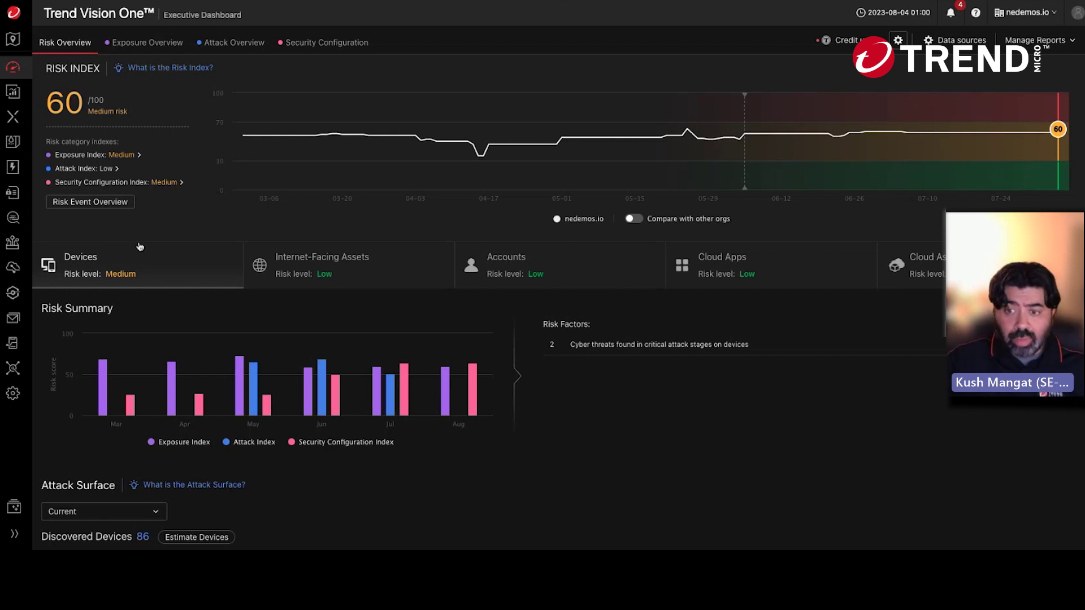
Show the Endpoint Security Operations flyout menu over the Executive Dashboard's Risk Overview
mouse_move(13, 242)
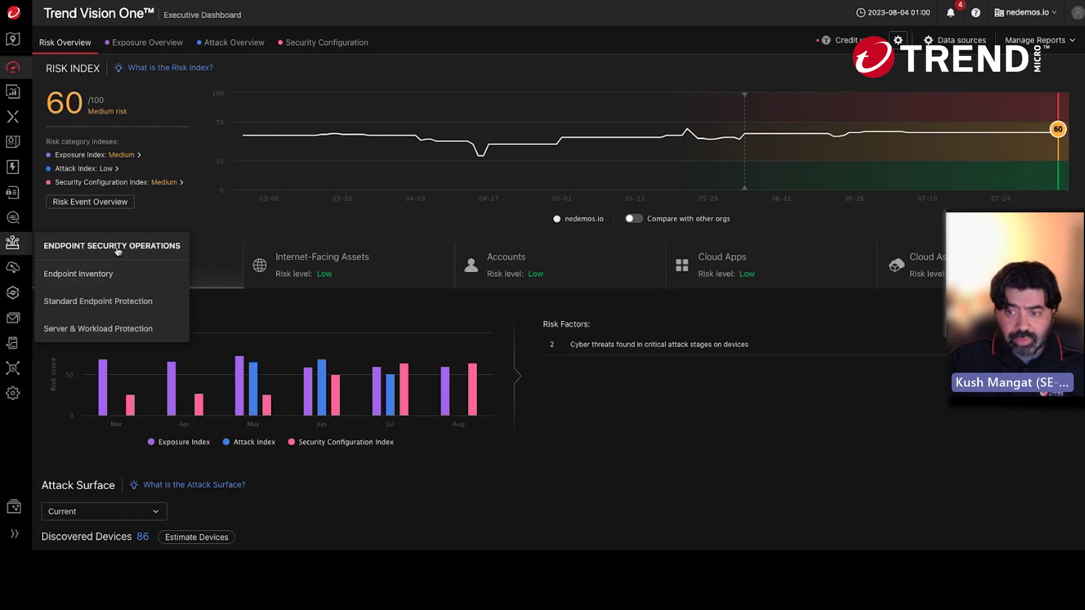
Filter Endpoint Inventory to the 3 immediate-action endpoints, briefly checking the Sensor disabled filter
click(104, 275)
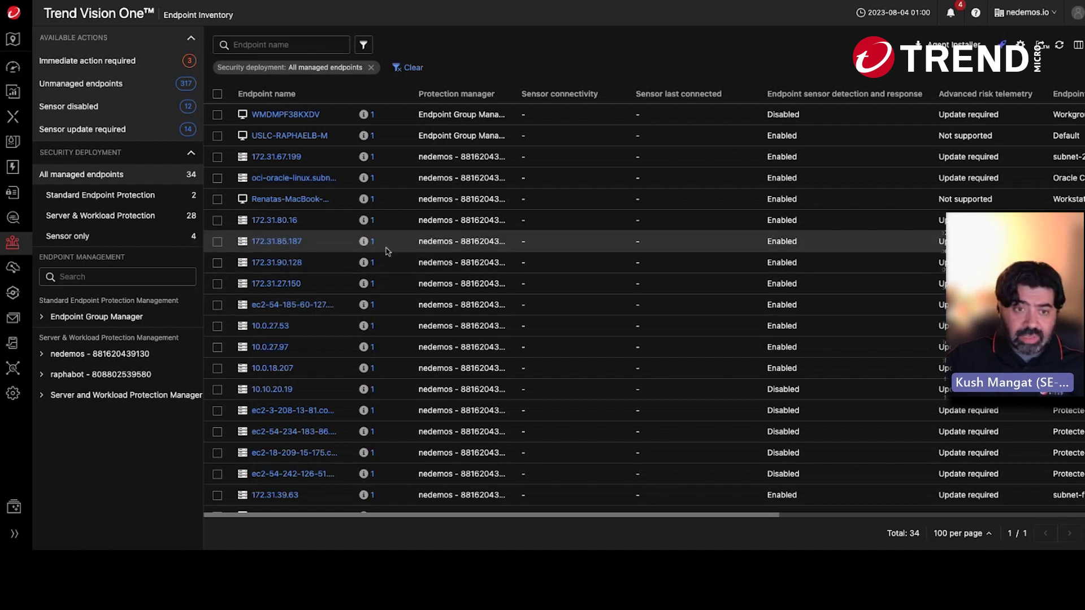
click(126, 65)
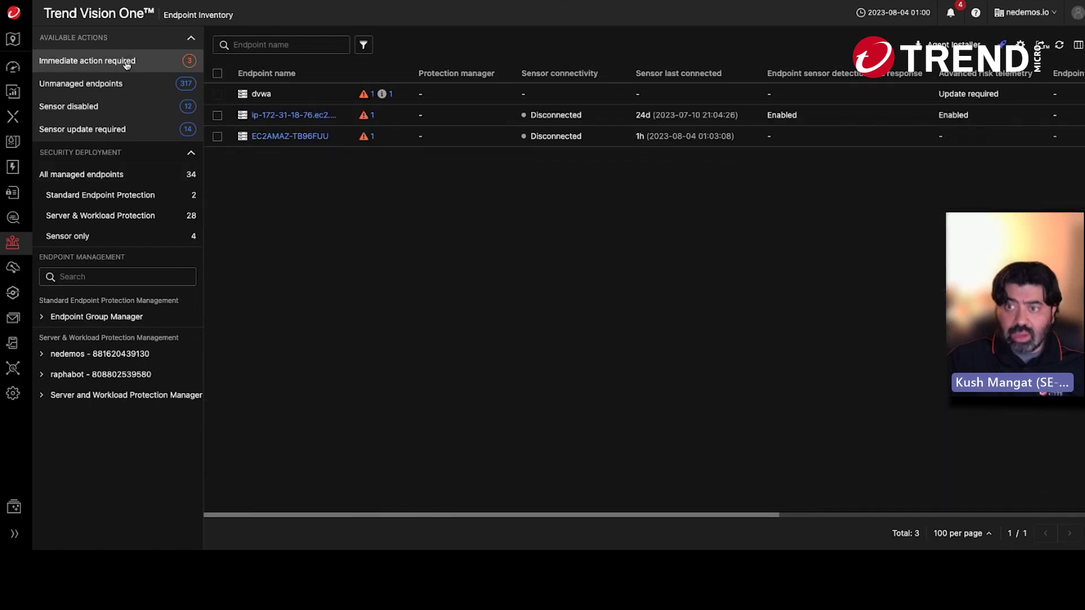
click(93, 107)
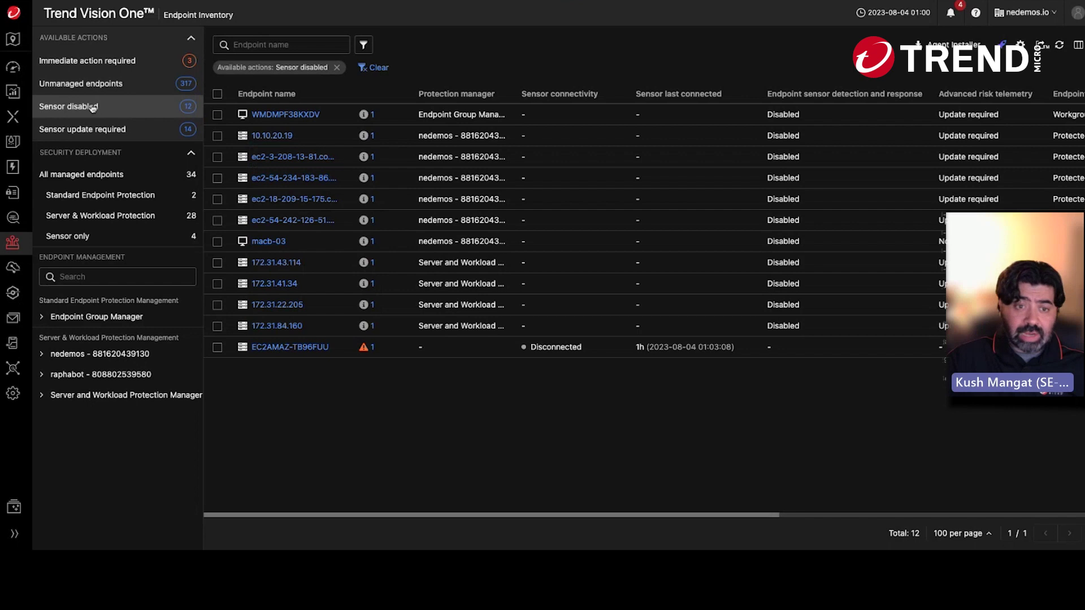
click(107, 67)
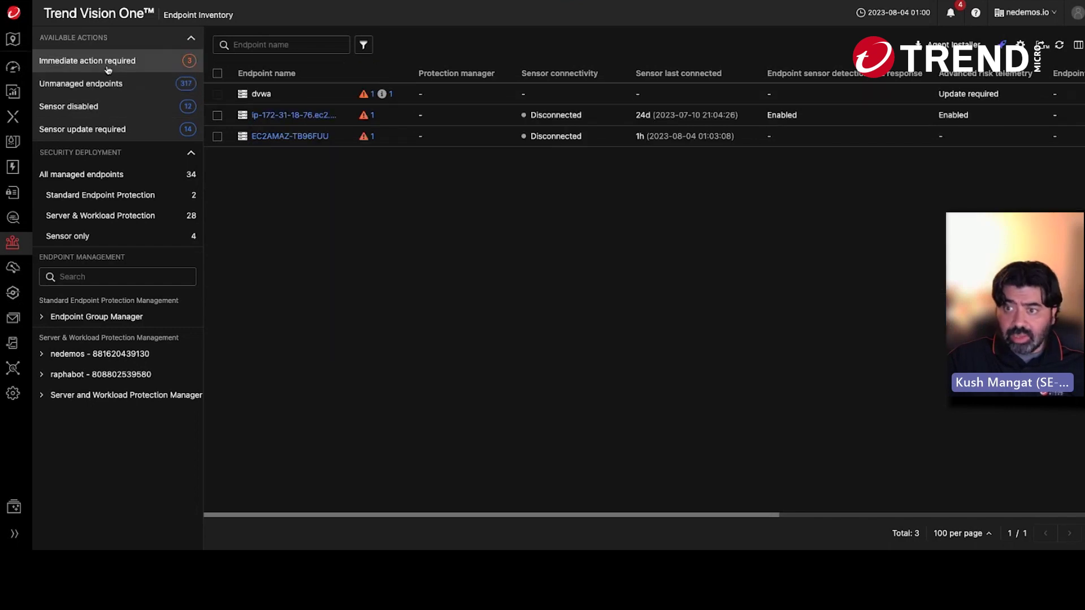
click(217, 115)
click(217, 136)
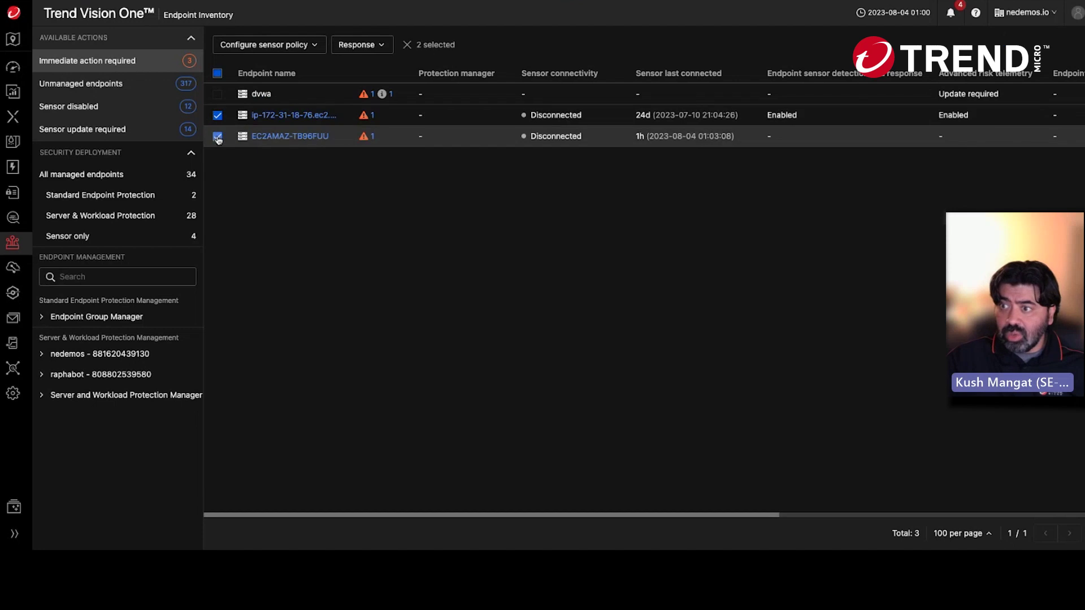
click(380, 48)
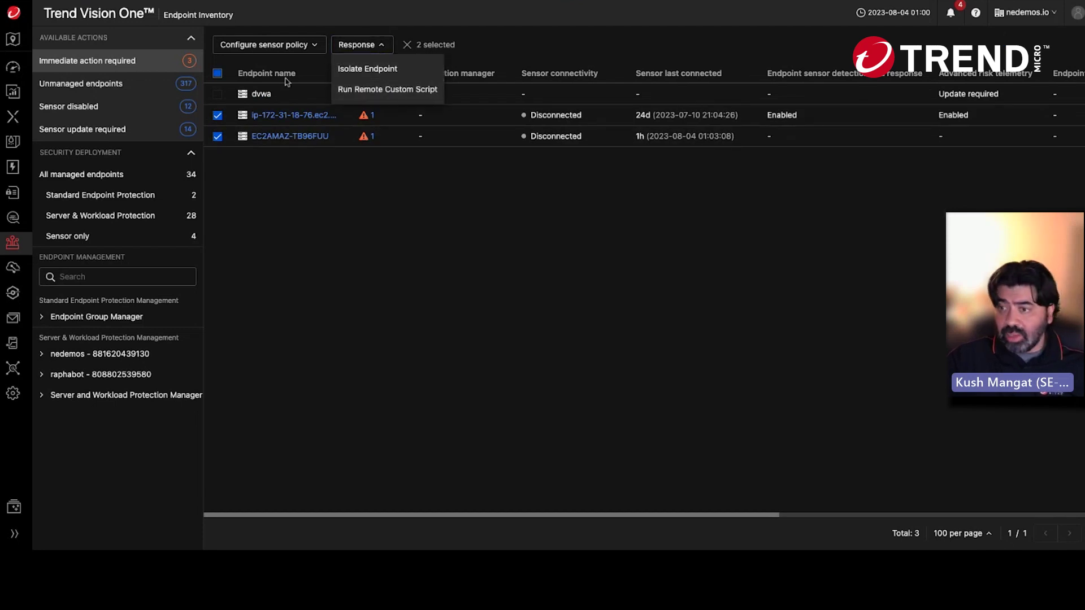
click(217, 79)
click(217, 76)
click(217, 115)
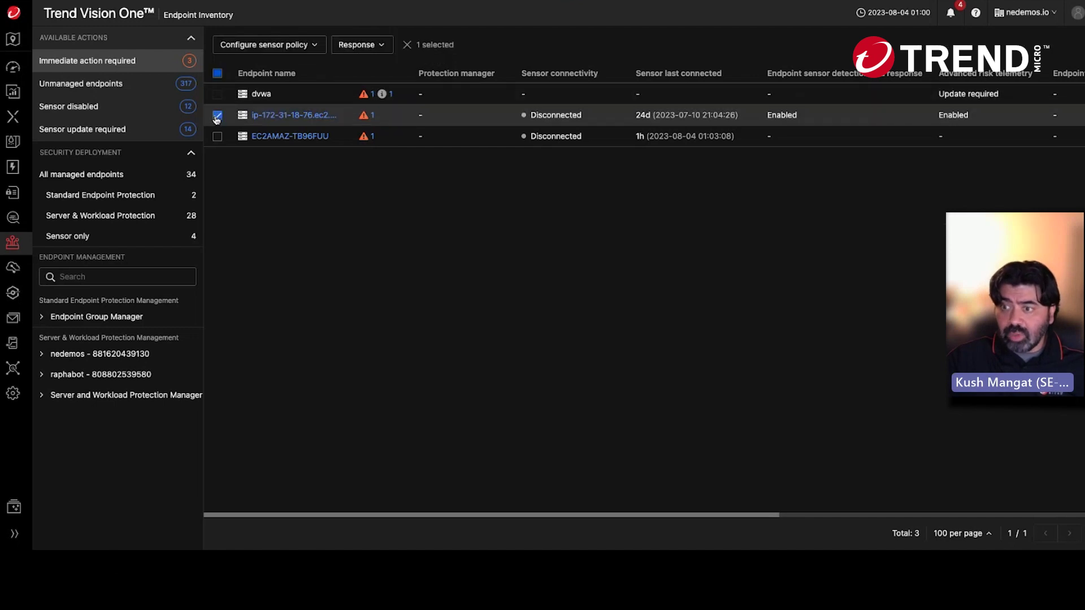
click(382, 46)
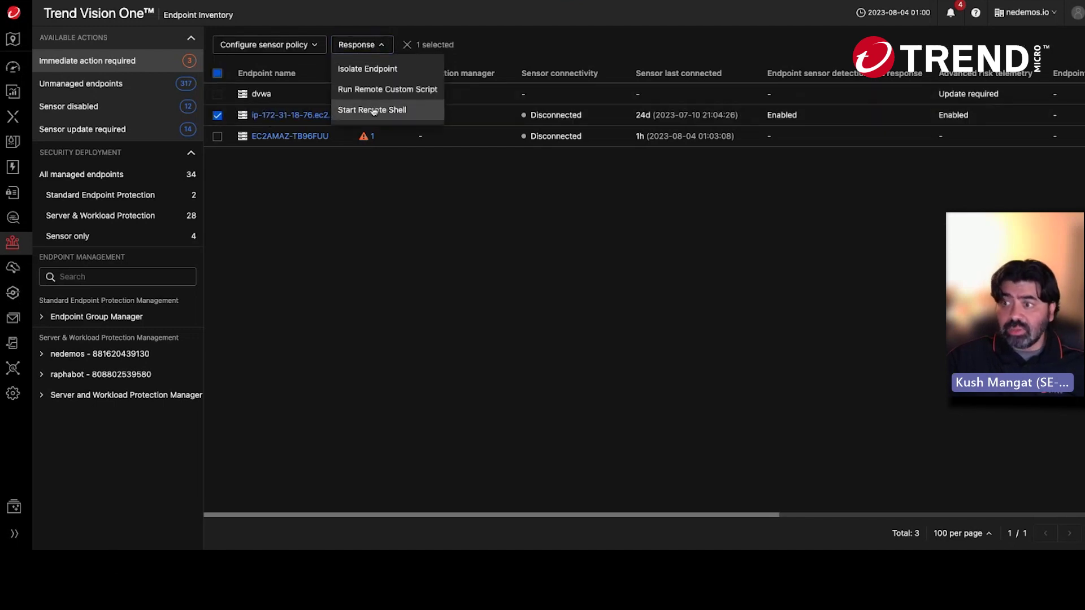
click(408, 46)
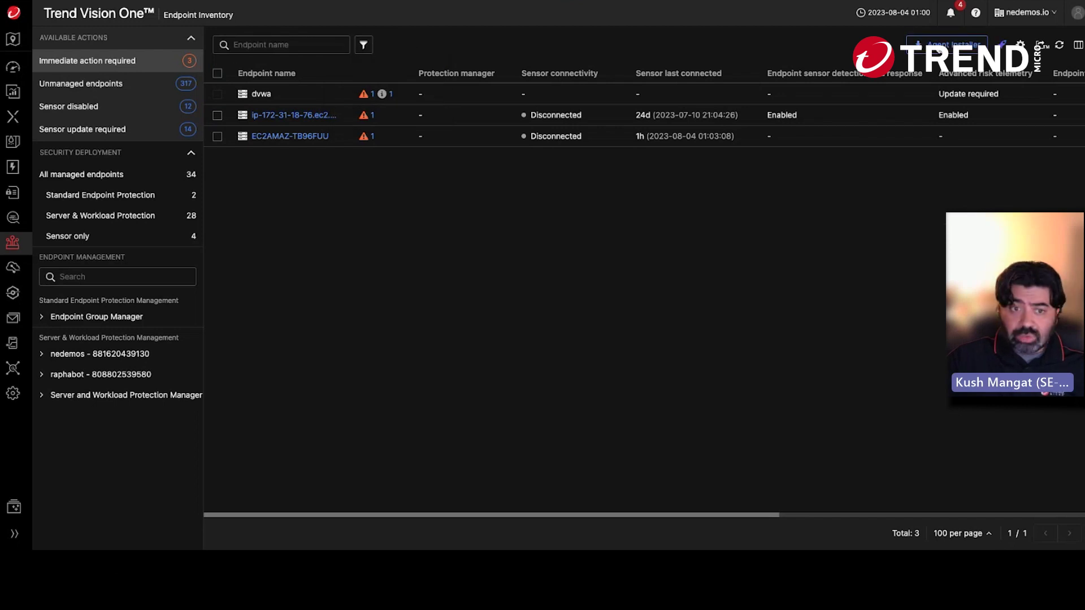
click(946, 45)
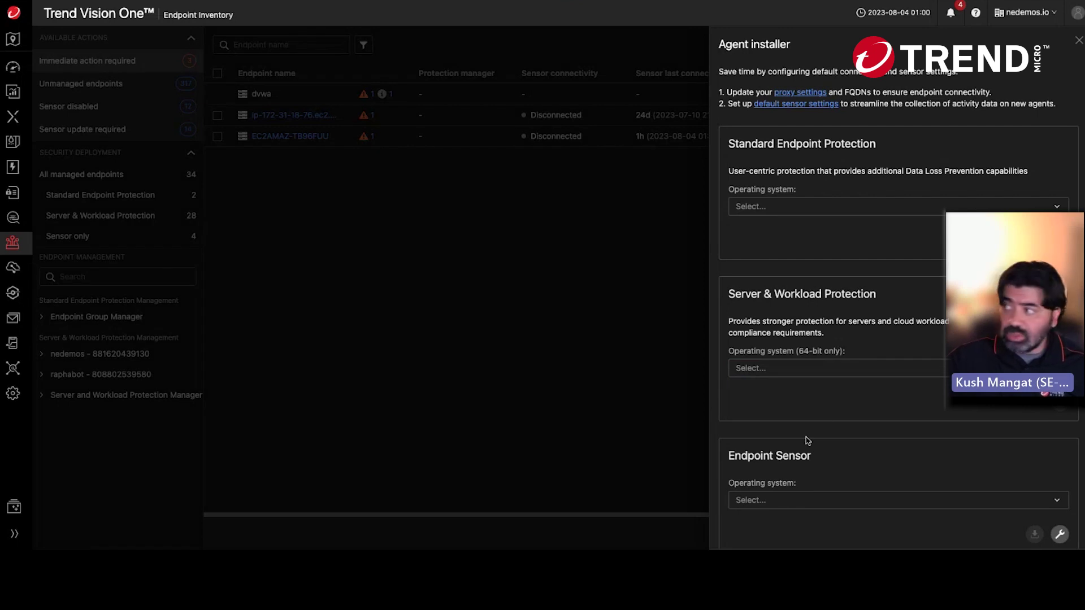
click(1079, 42)
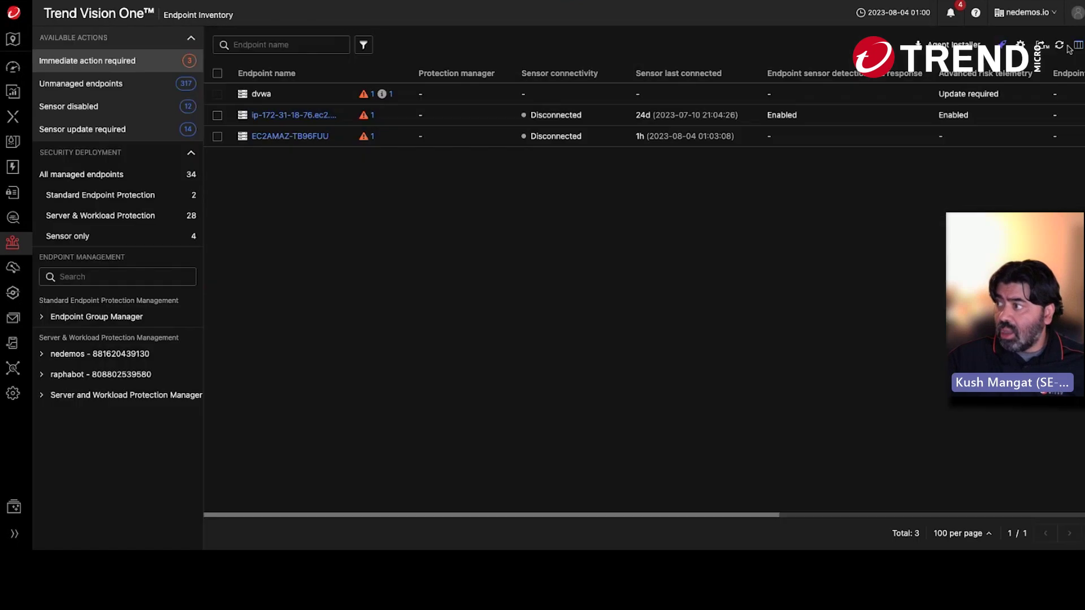
click(1020, 45)
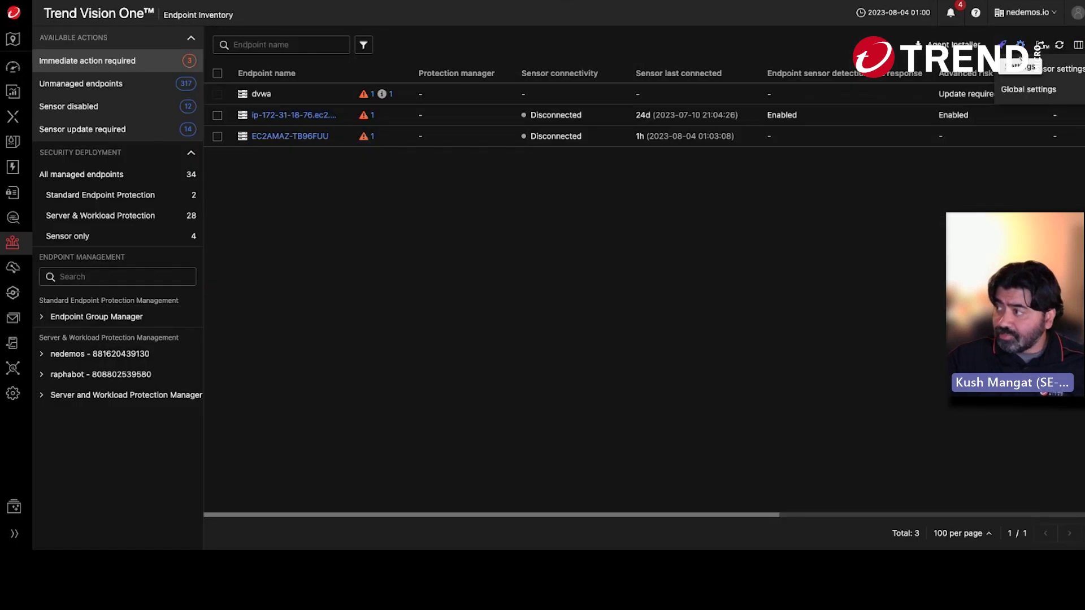
click(1049, 70)
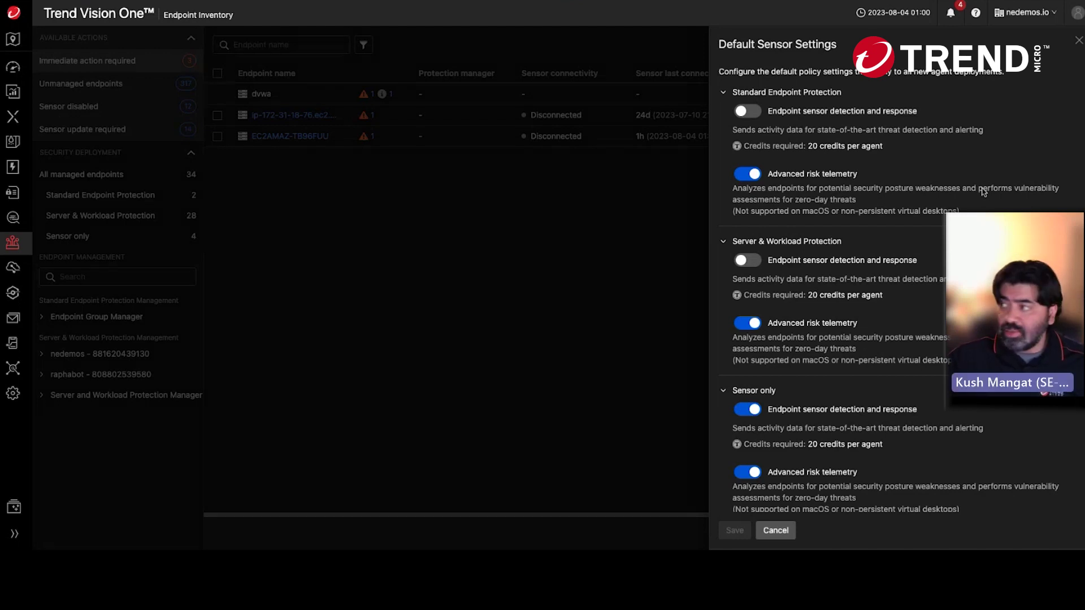
click(1079, 41)
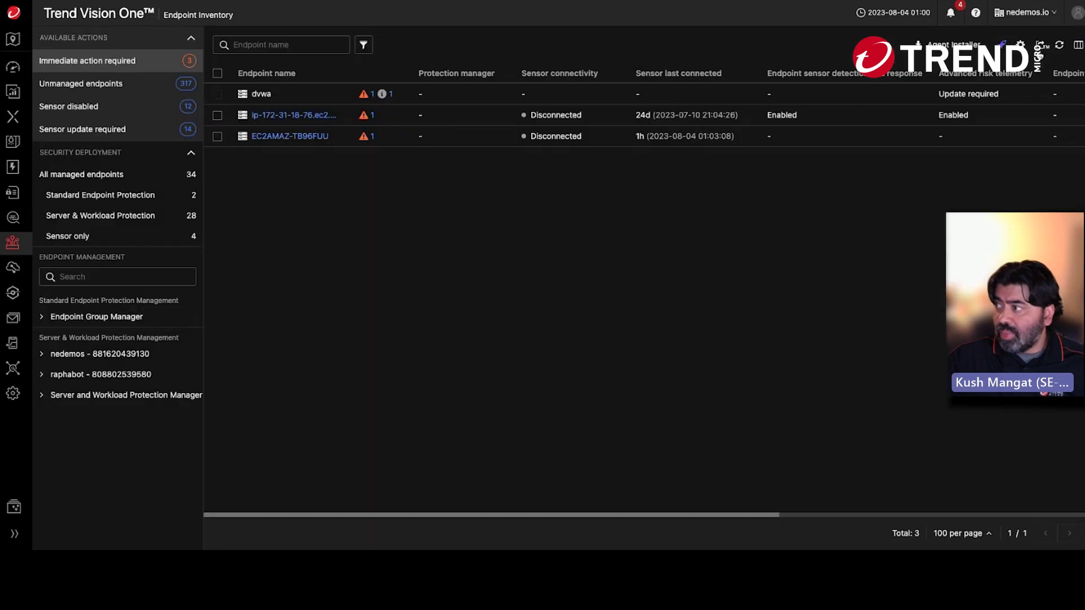
click(1020, 44)
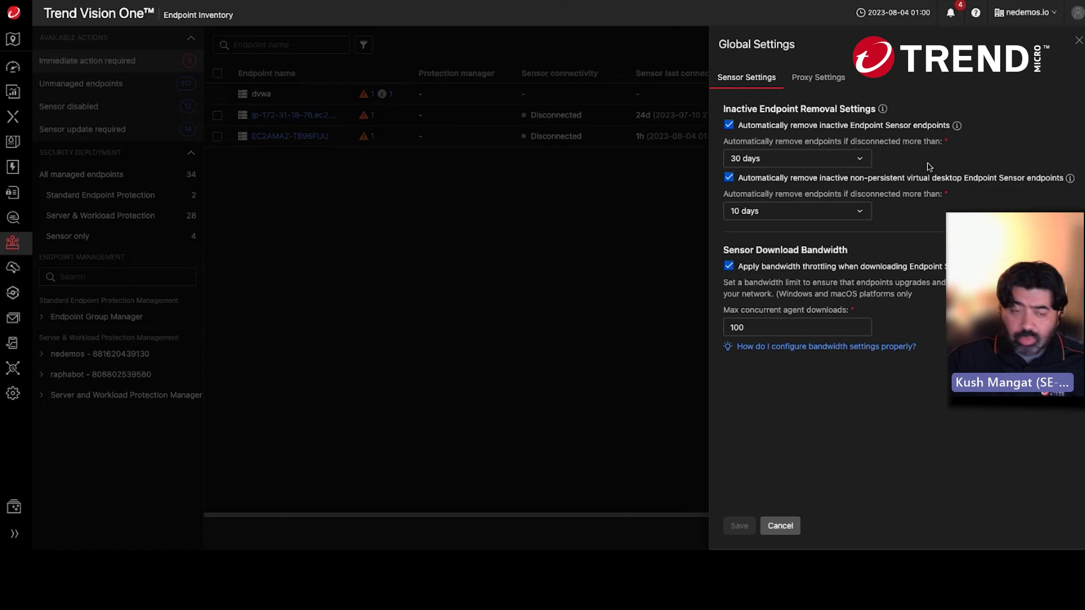
click(825, 76)
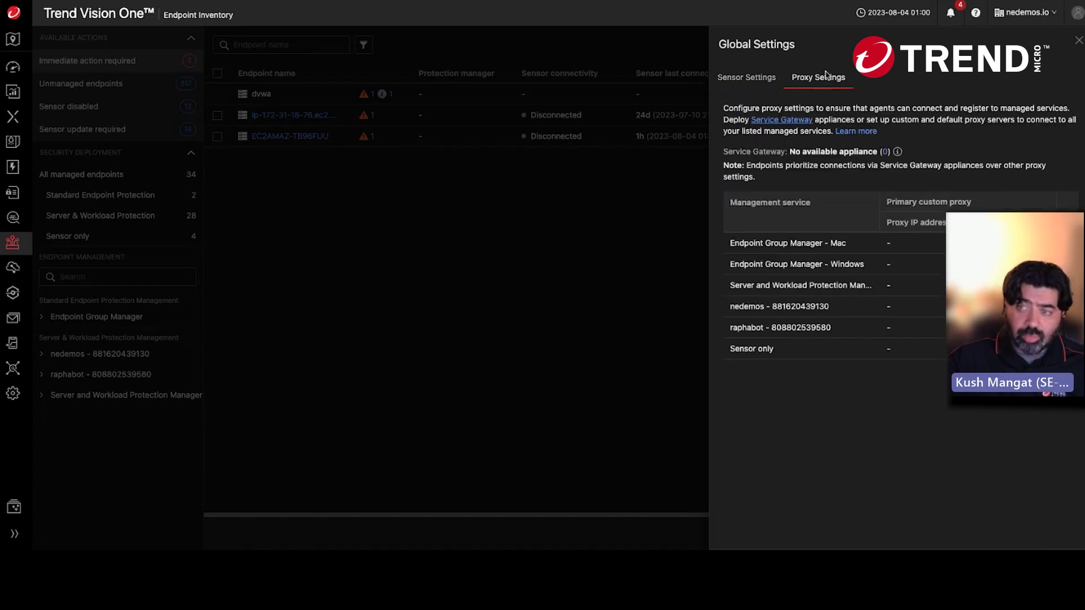
click(1079, 40)
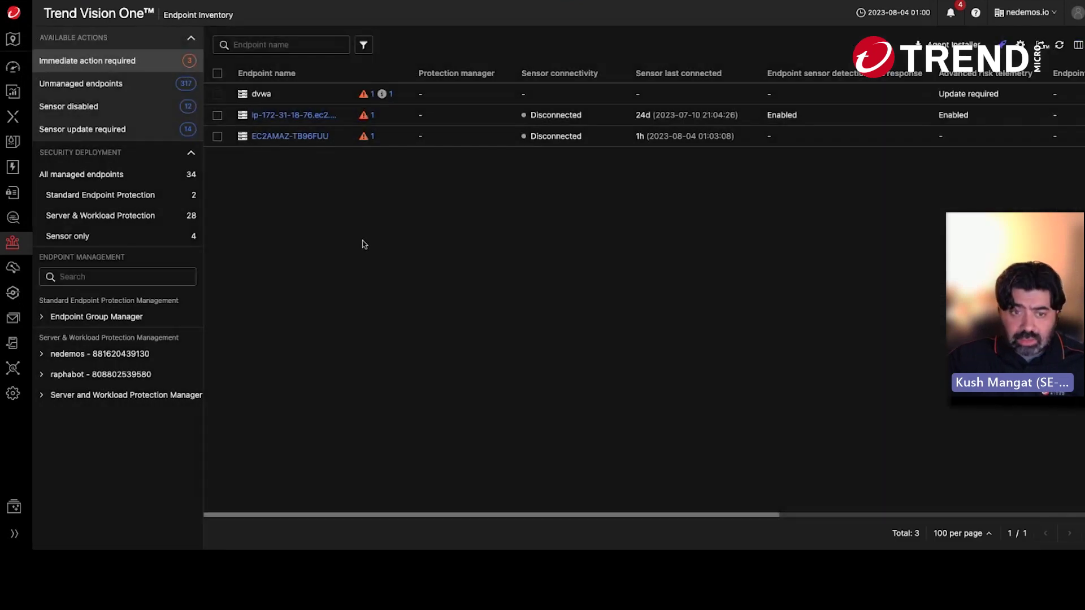
Show the Administration flyout menu from the sidebar gear icon
mouse_move(12, 243)
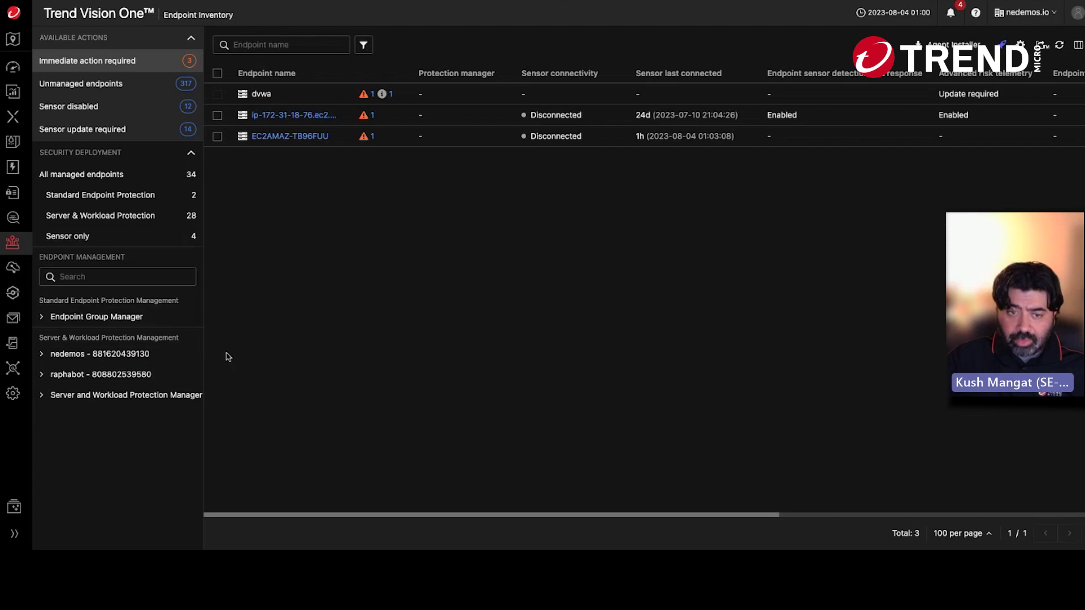
Start a new custom role named 'test' on the User Roles page
mouse_move(14, 394)
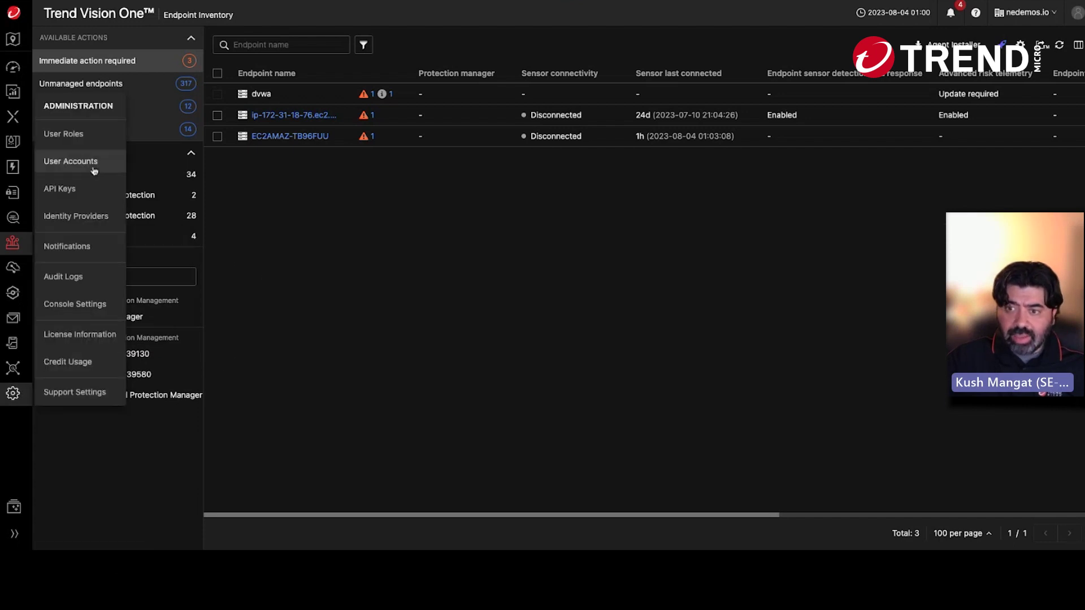
click(75, 134)
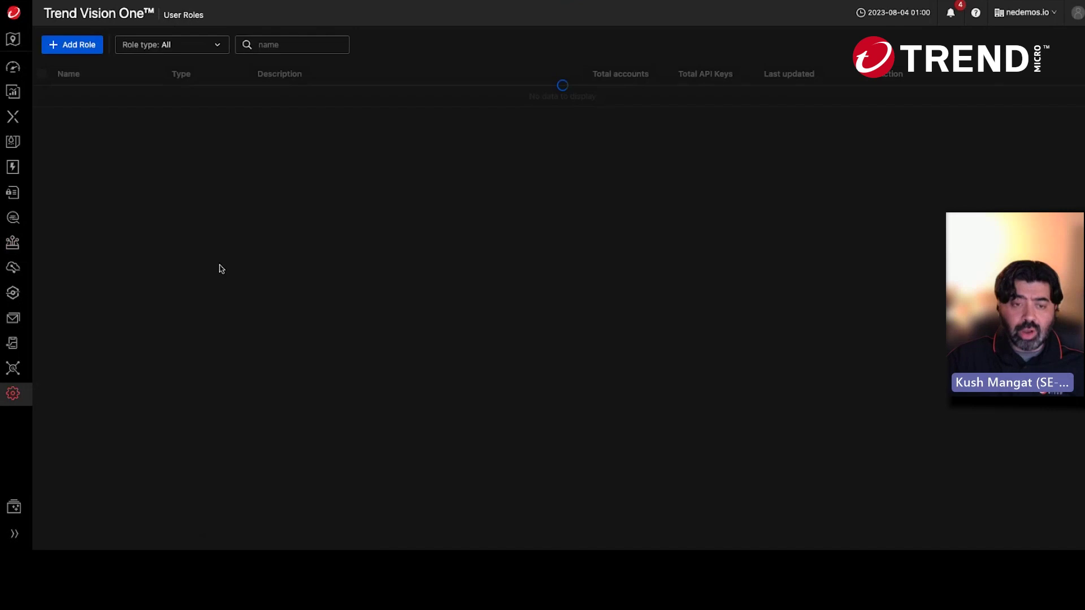
click(85, 44)
click(153, 180)
text(test)
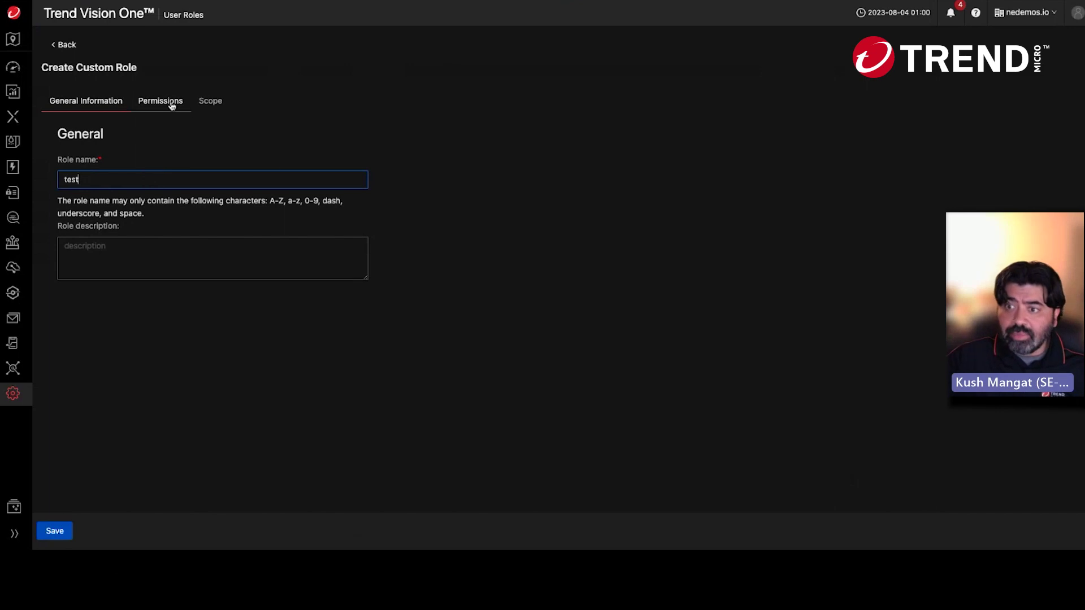
Expand the role's Risk Insights permissions, then view its endpoint and app resource scope
click(172, 106)
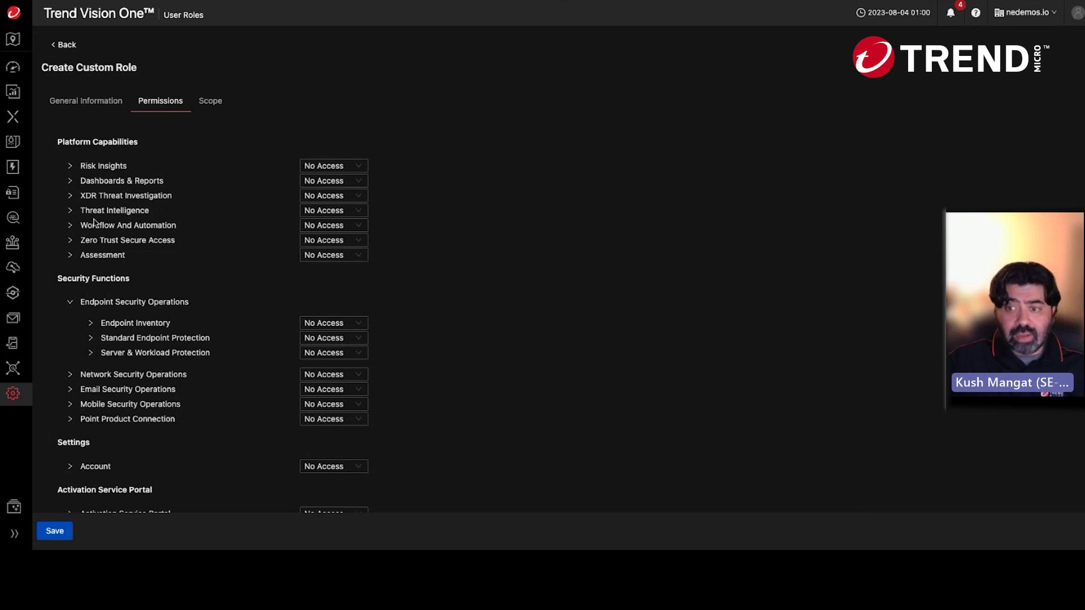
click(70, 166)
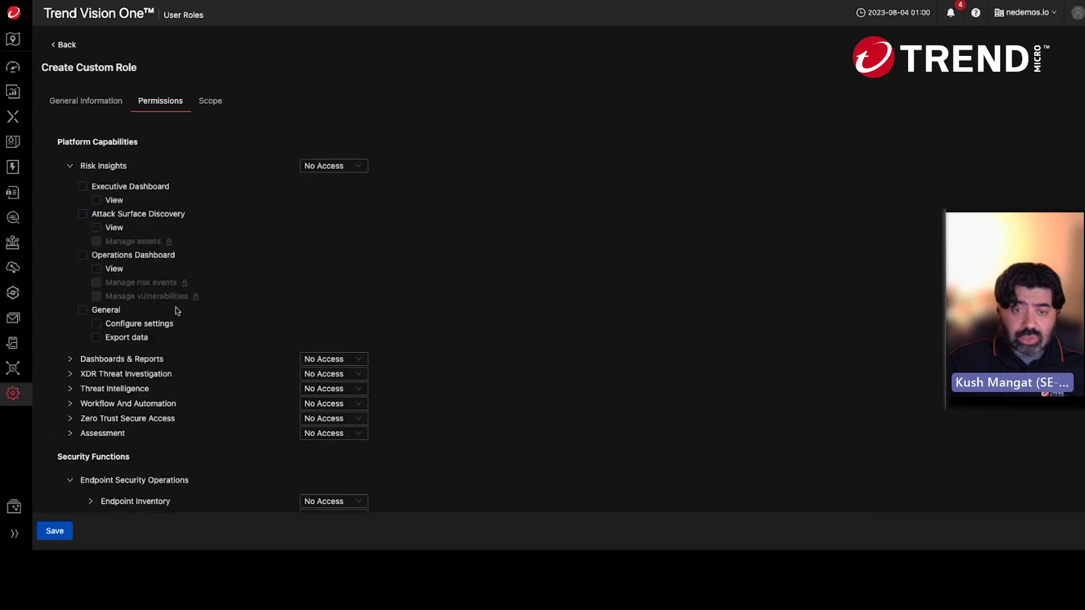
scroll(219, 306, down, 4)
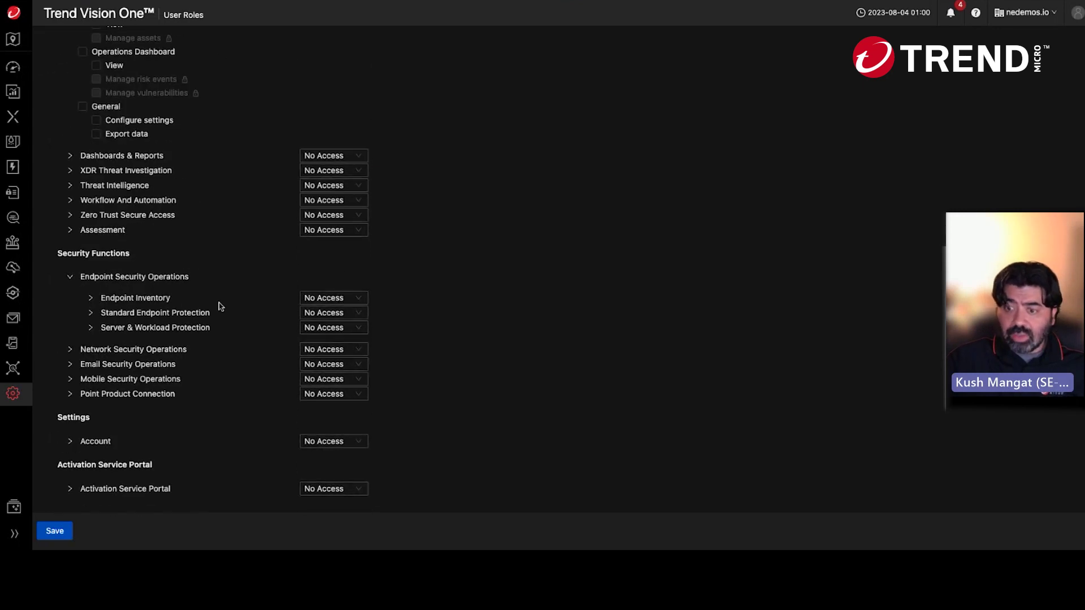
scroll(220, 306, up, 4)
click(217, 107)
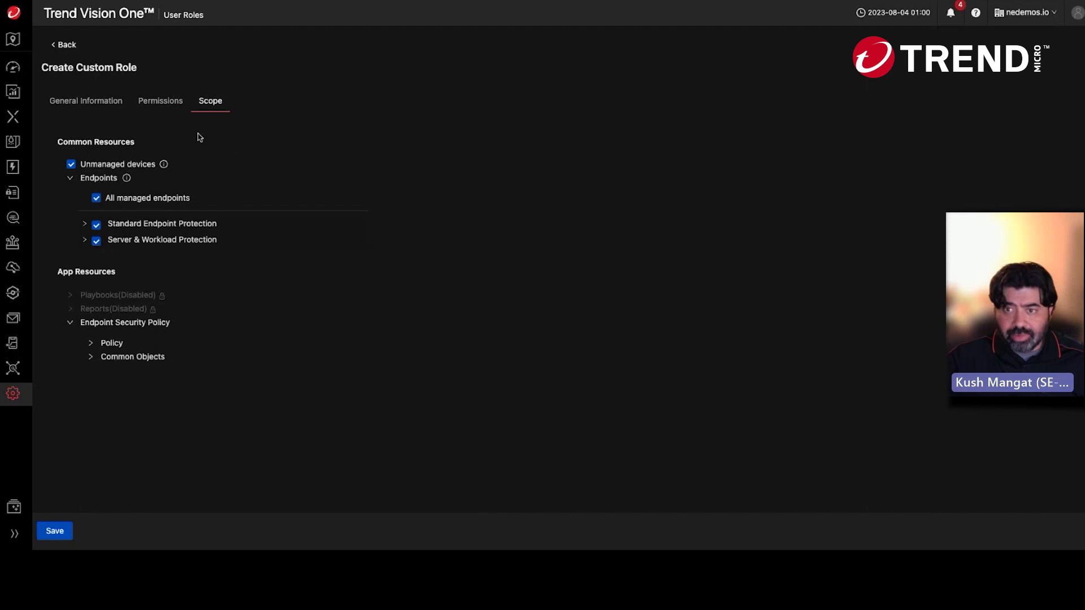
Review the Executive Dashboard's Security Configuration panels for endpoint protection, sensors and agent versions
mouse_move(20, 74)
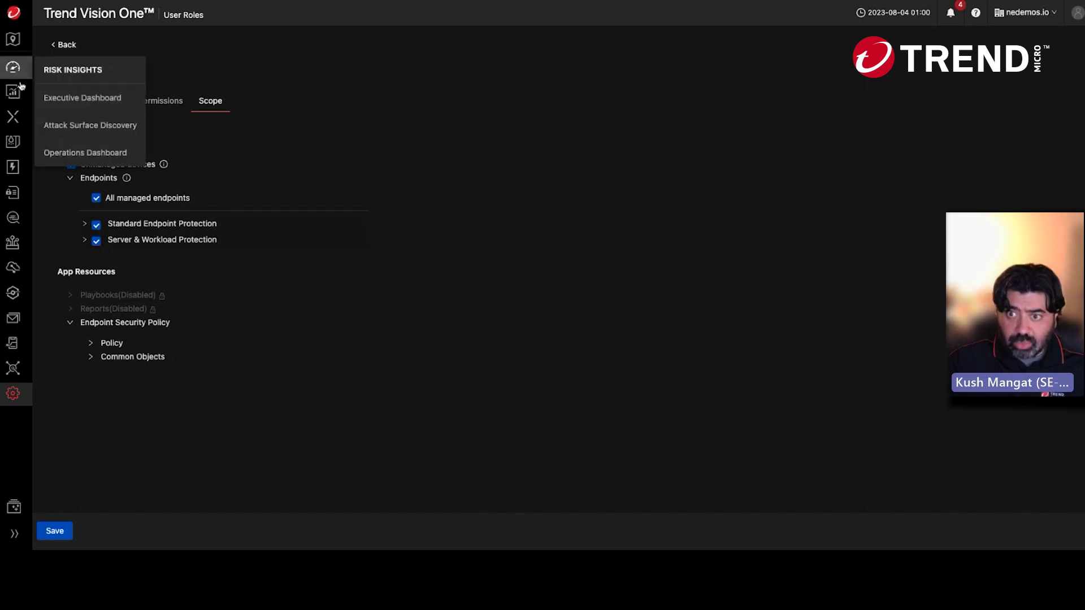
click(78, 100)
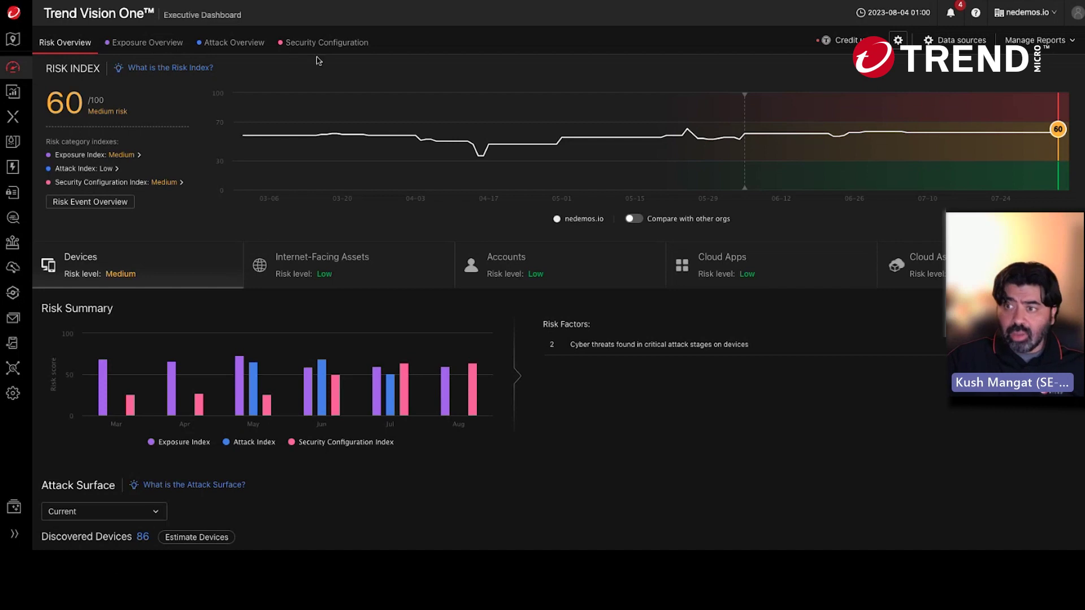
click(333, 49)
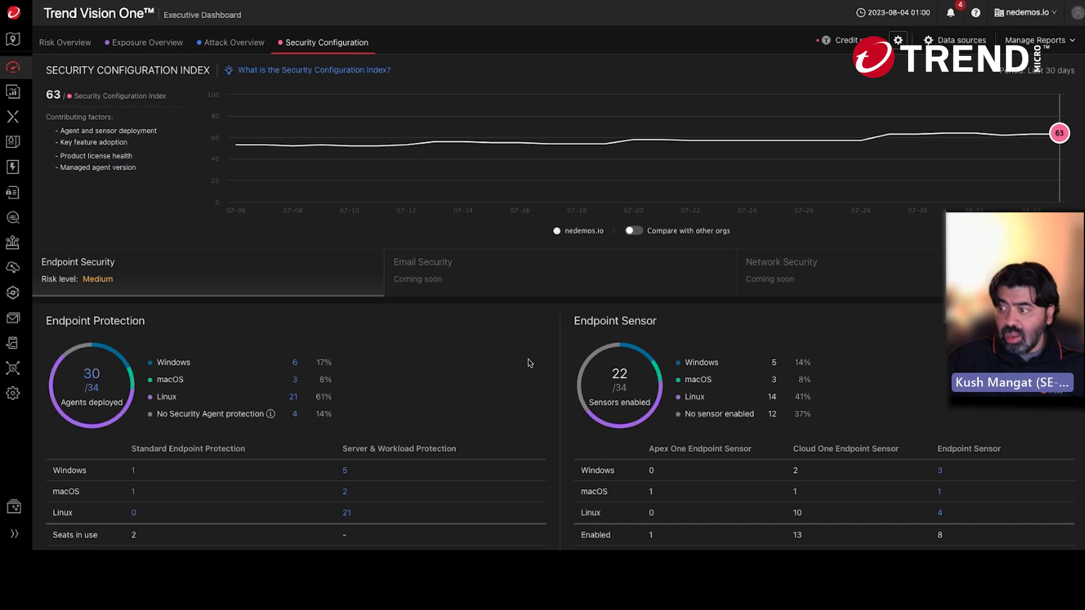
scroll(551, 341, down, 4)
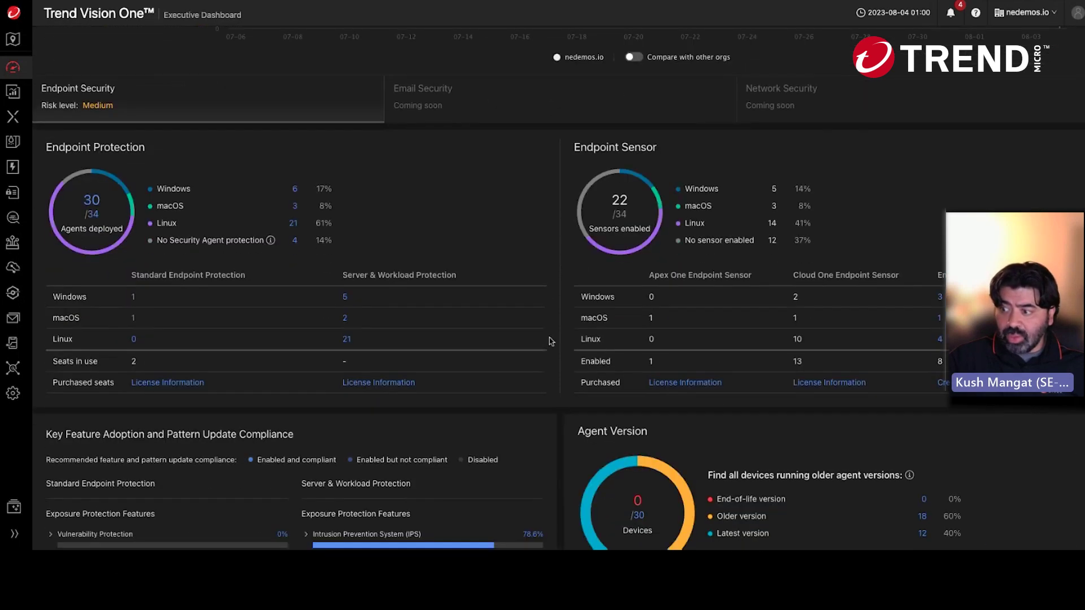
scroll(551, 342, down, 4)
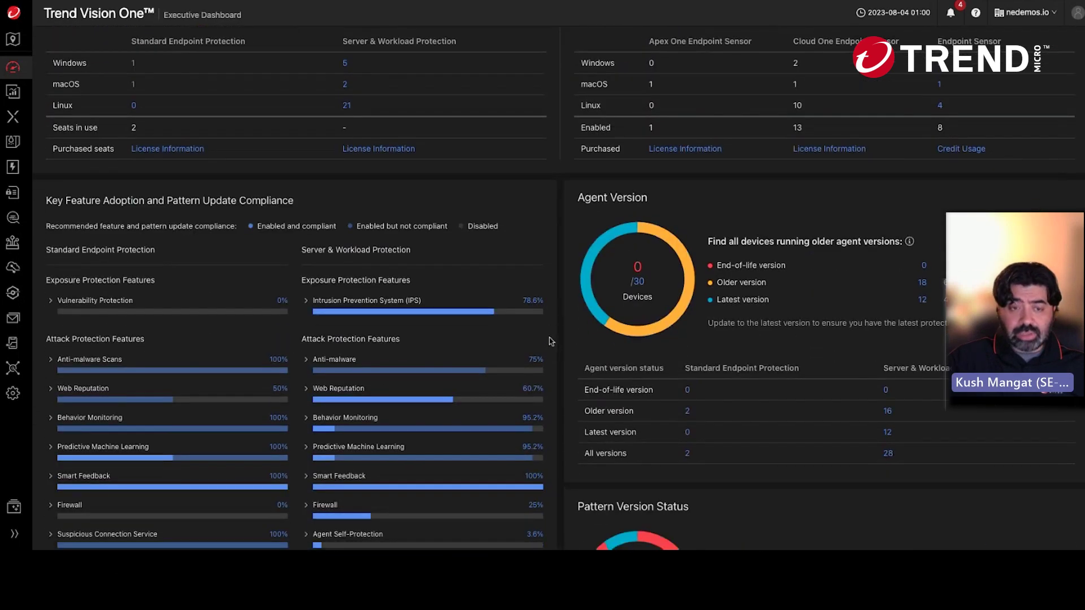
scroll(551, 341, down, 1)
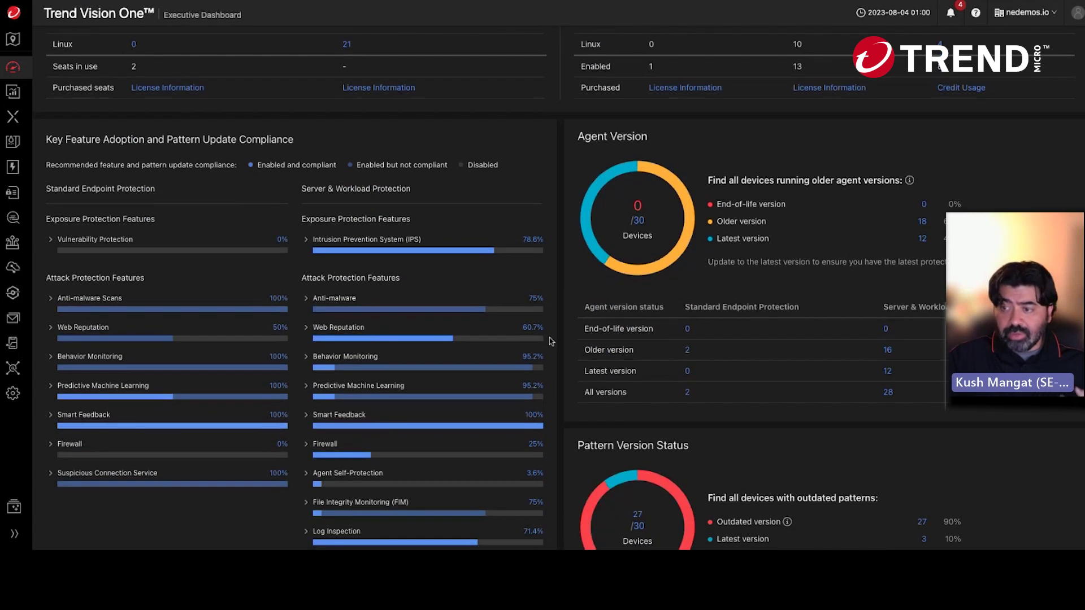
scroll(551, 342, up, 5)
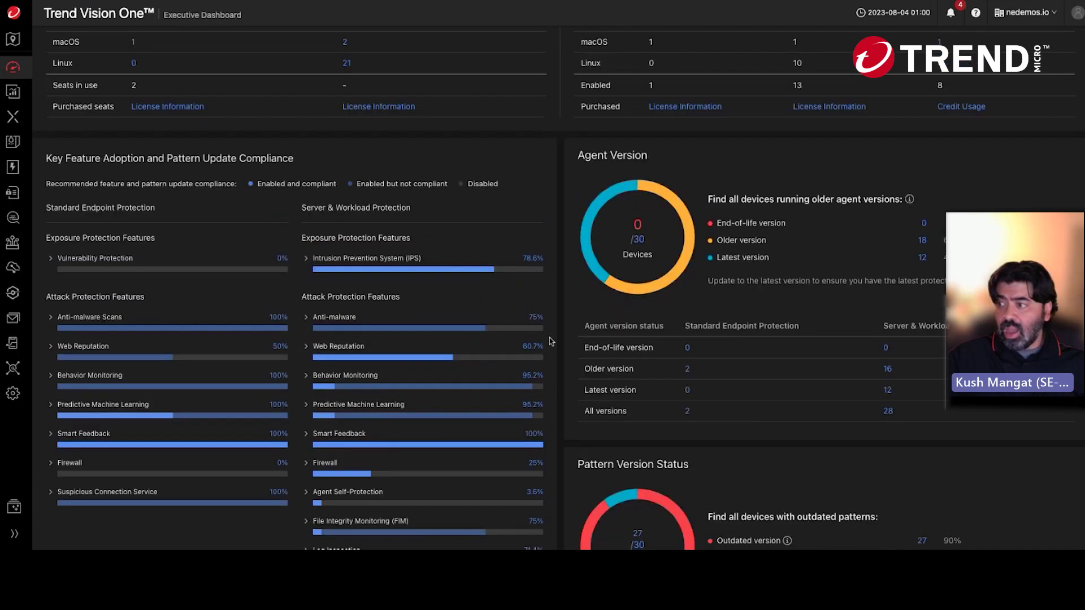
scroll(551, 341, down, 3)
scroll(551, 341, down, 2)
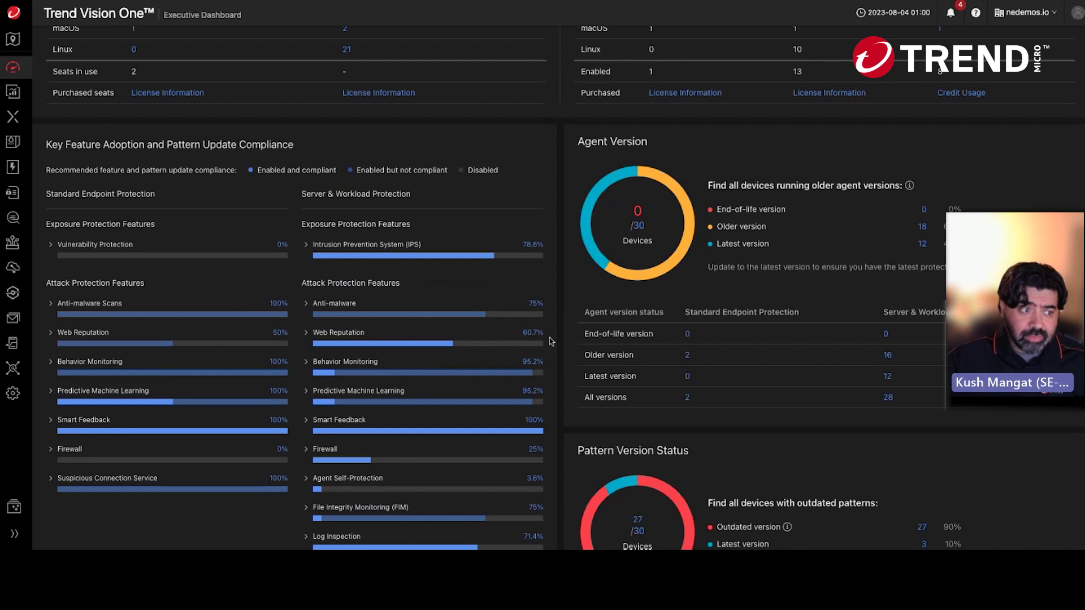
scroll(551, 341, up, 8)
Open the Risk Overview report template, preset as a daily PDF at 02:16 UTC
mouse_move(13, 91)
click(51, 149)
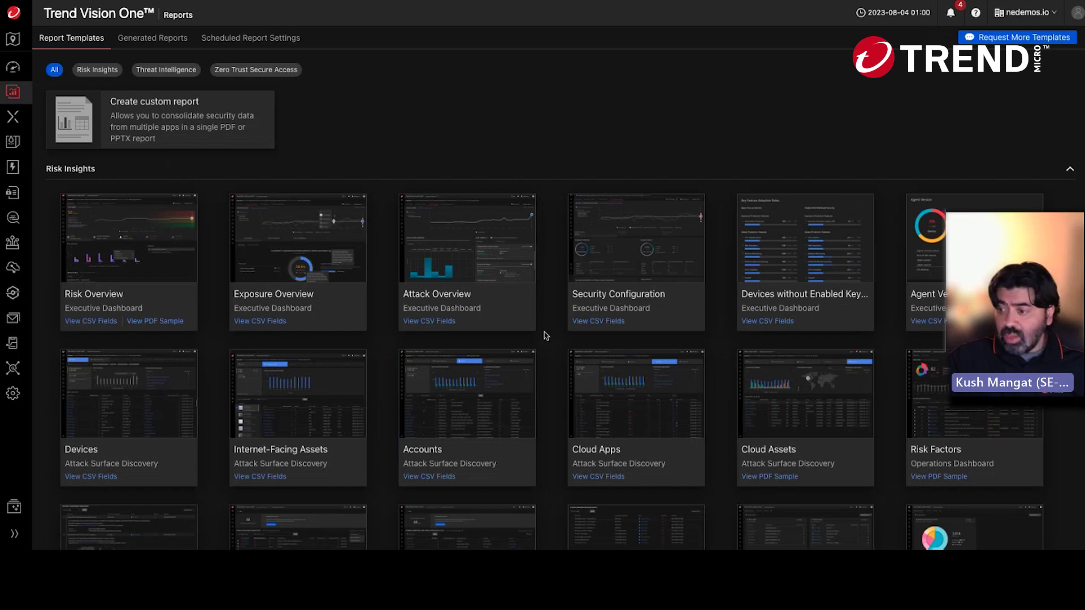
scroll(546, 336, down, 4)
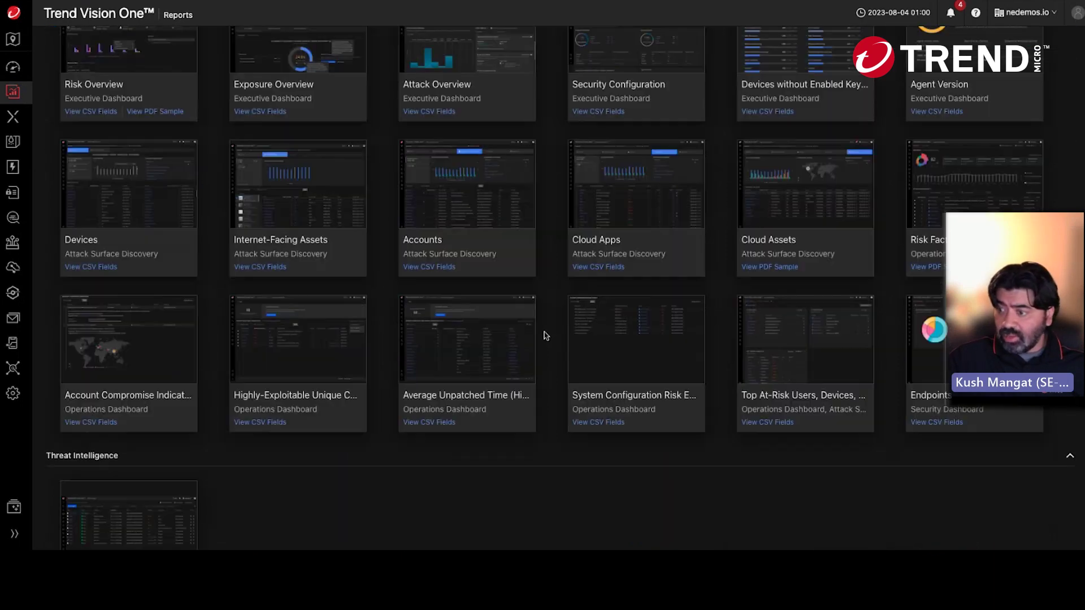
scroll(546, 335, up, 4)
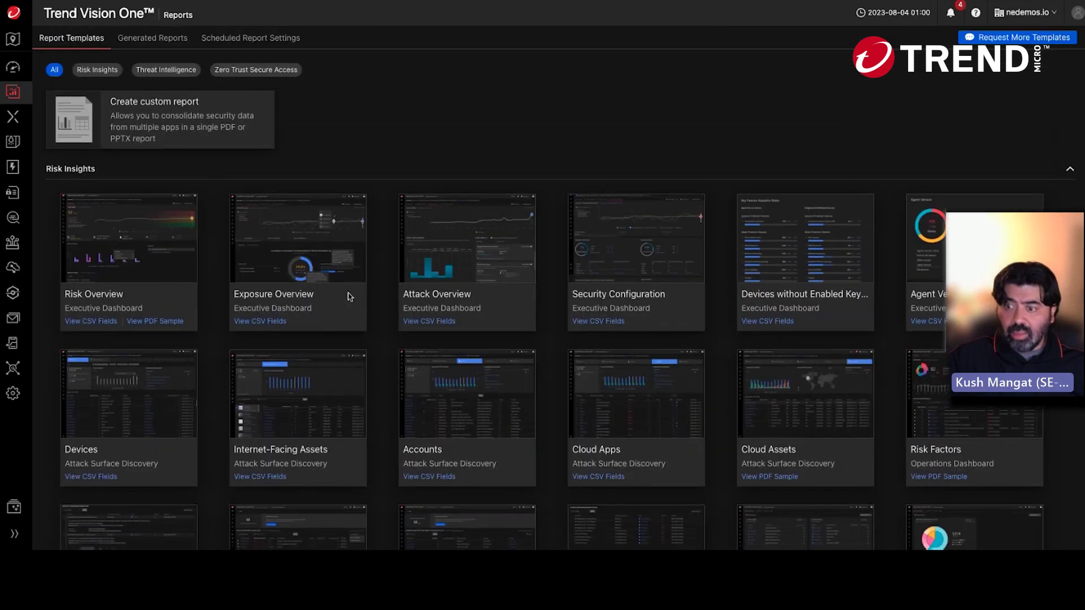
click(153, 279)
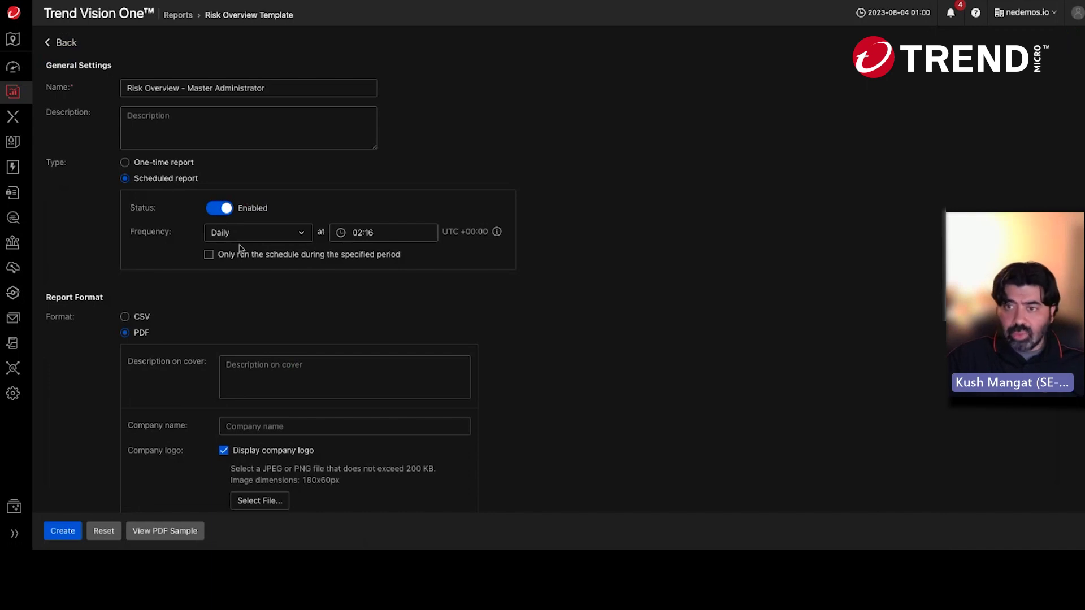
Return from the Risk Overview template to the Report Templates list
click(62, 42)
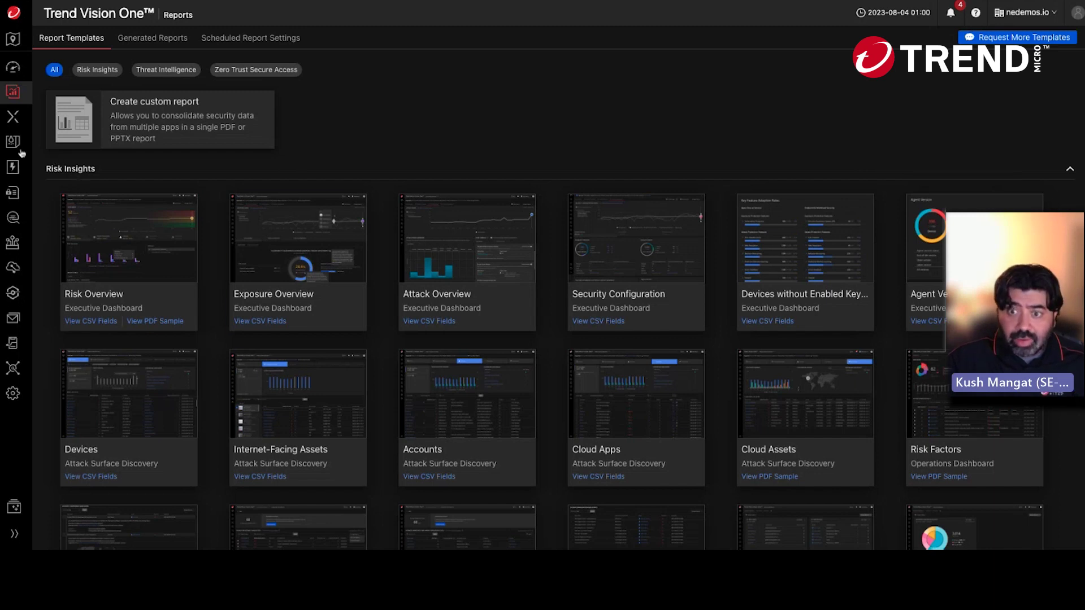
Open Intelligence Reports (4350 curated reports) and show the Source filter options
mouse_move(14, 148)
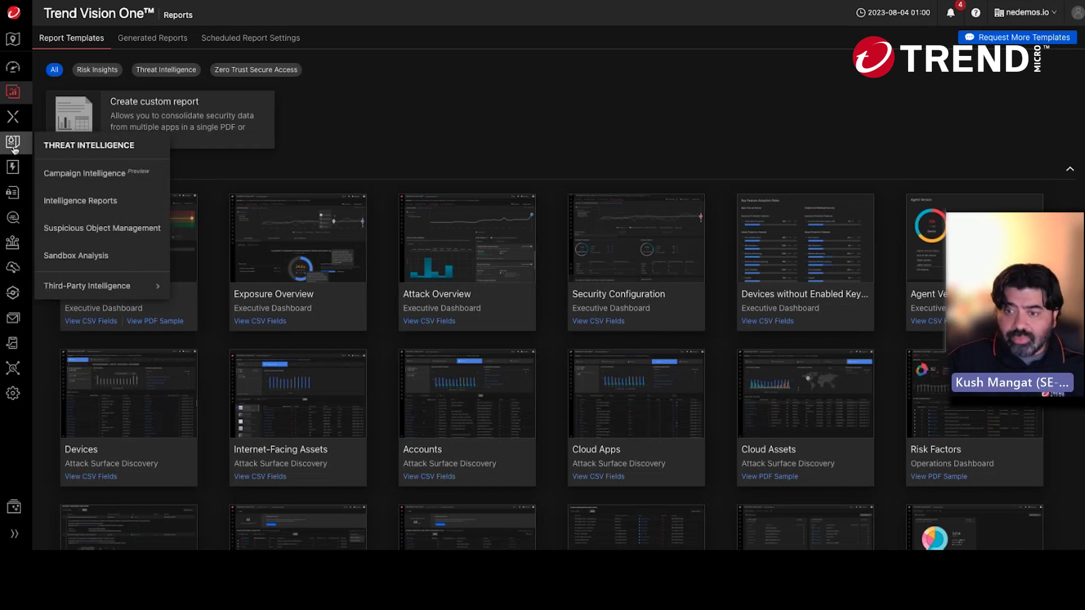
click(91, 205)
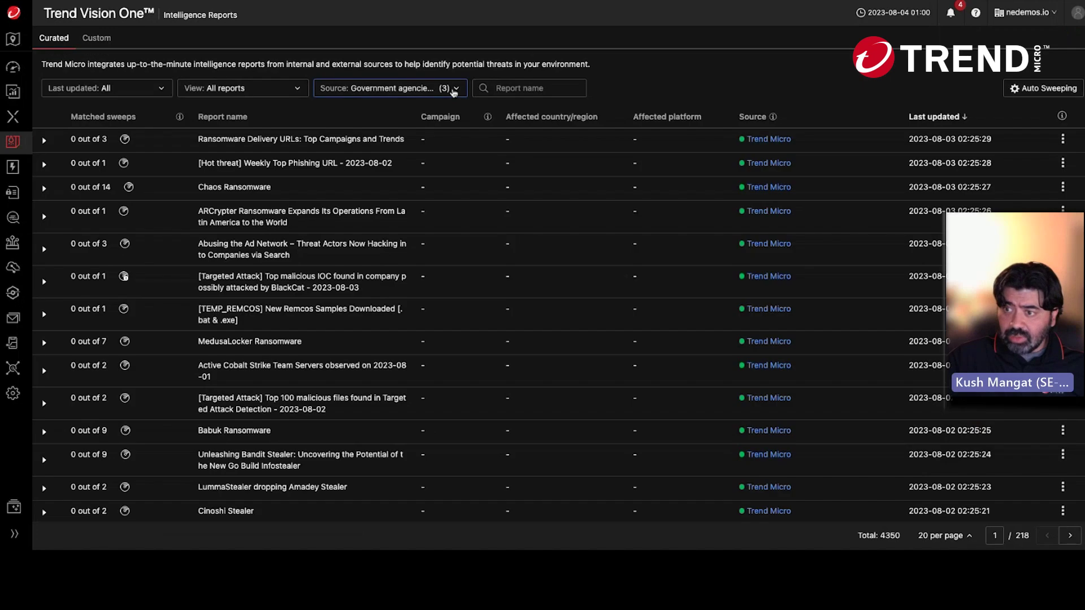
click(453, 90)
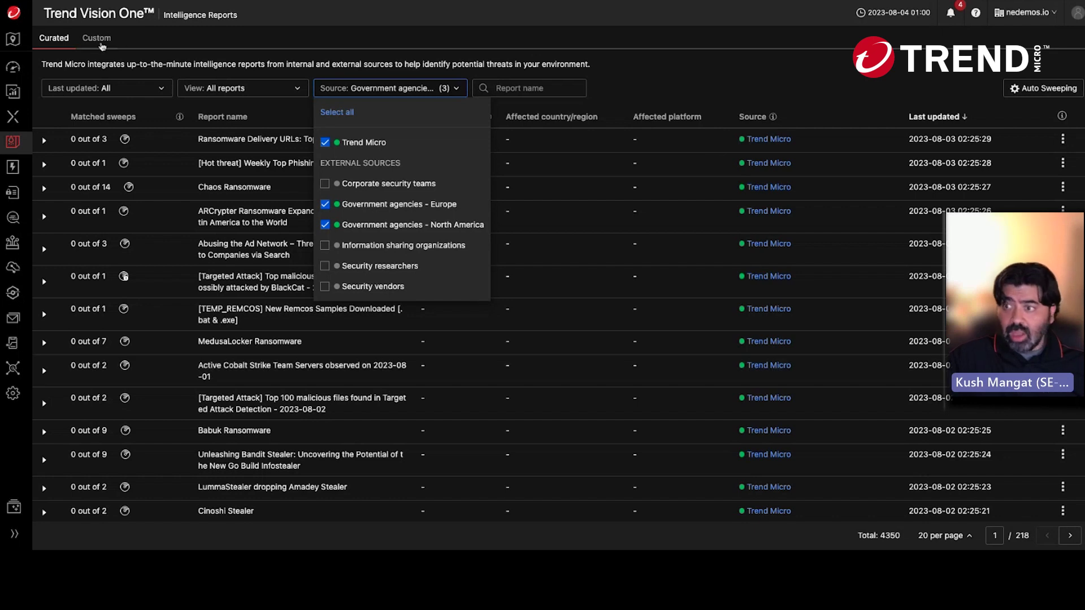
List the 533 Custom intelligence reports, previewing Add Custom Intelligence's Method options before closing it
click(100, 38)
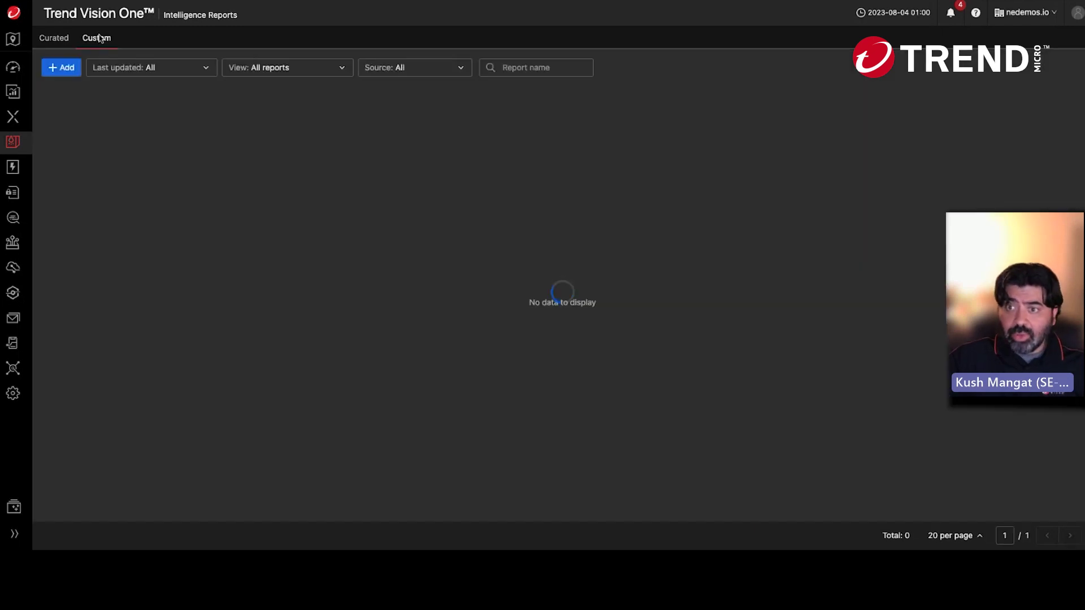
click(54, 70)
click(829, 96)
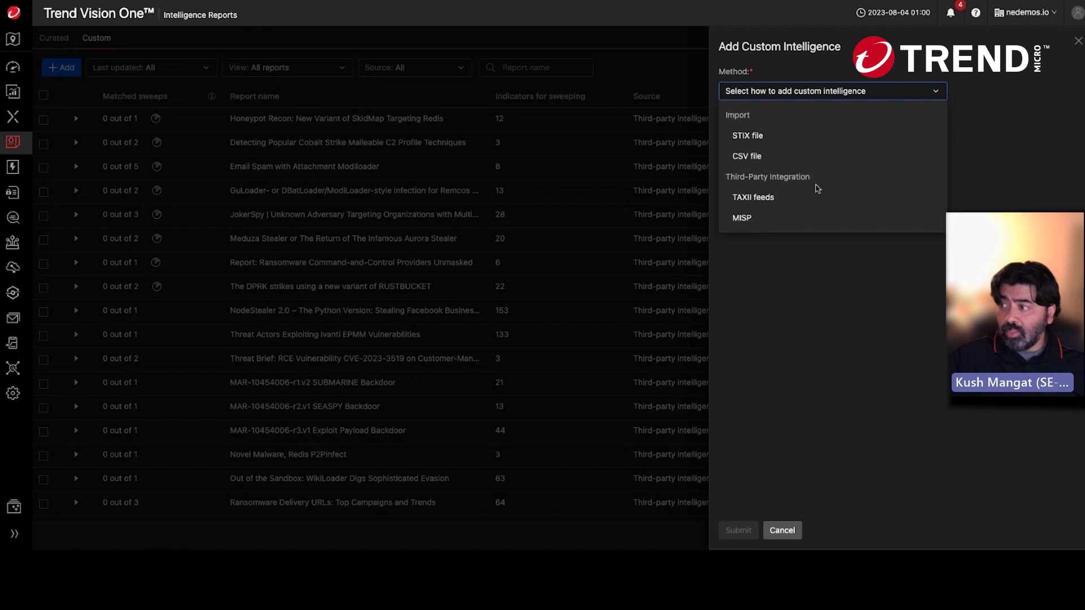
click(1077, 42)
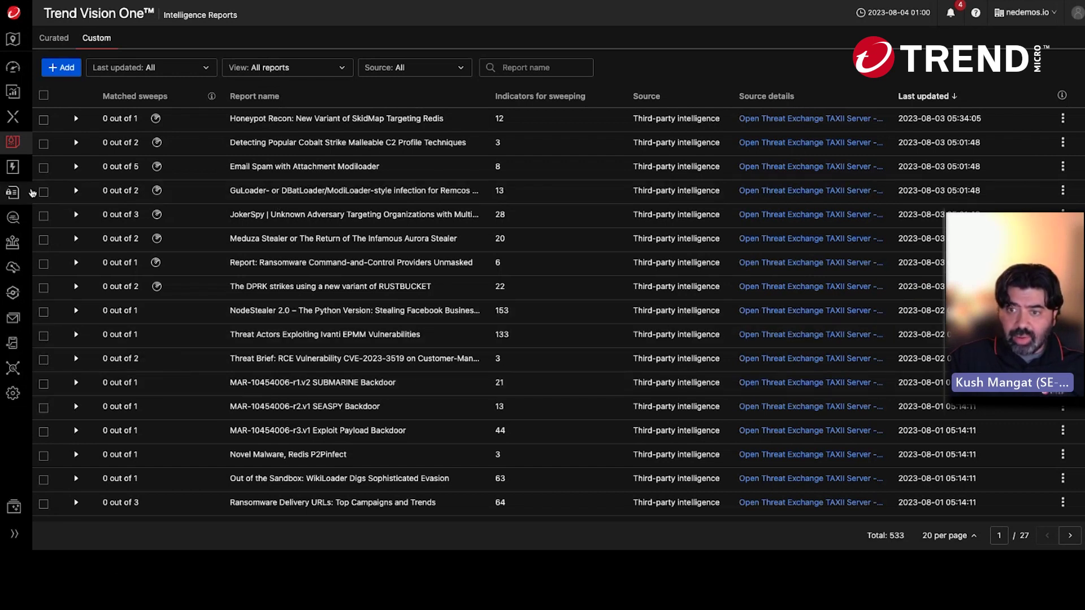
Open Third-party Integration and browse integrations such as Active Directory, IBM SOAR and Okta
mouse_move(14, 167)
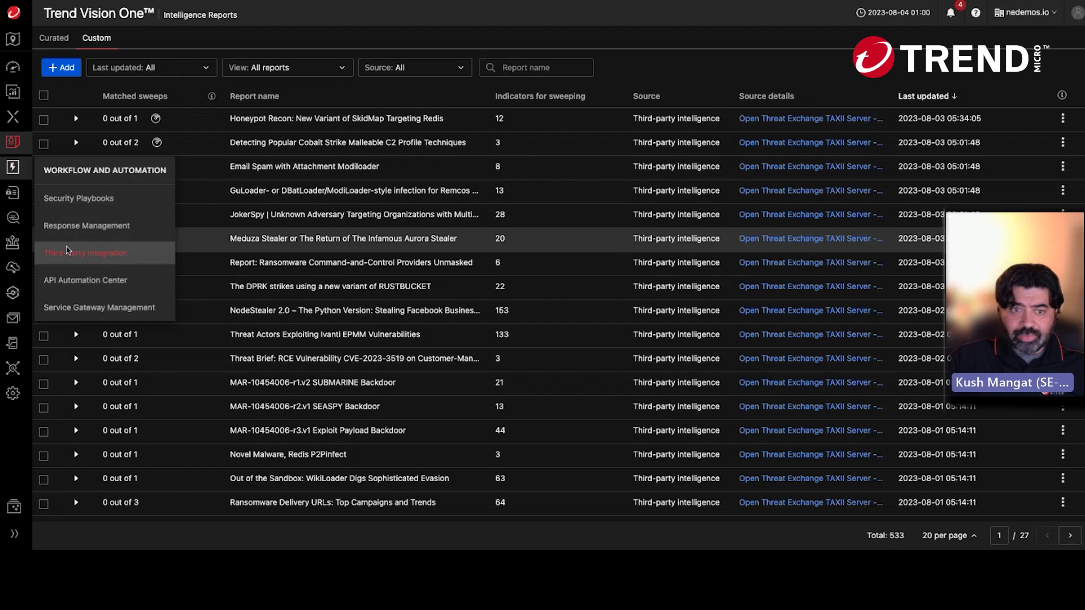
click(66, 252)
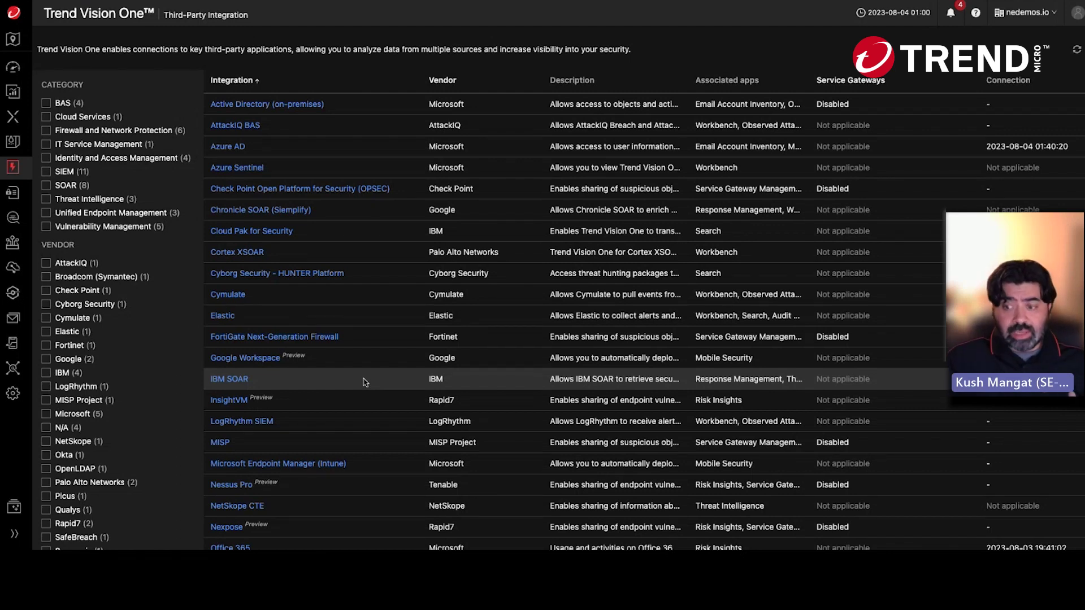
scroll(364, 382, down, 1)
scroll(365, 383, down, 5)
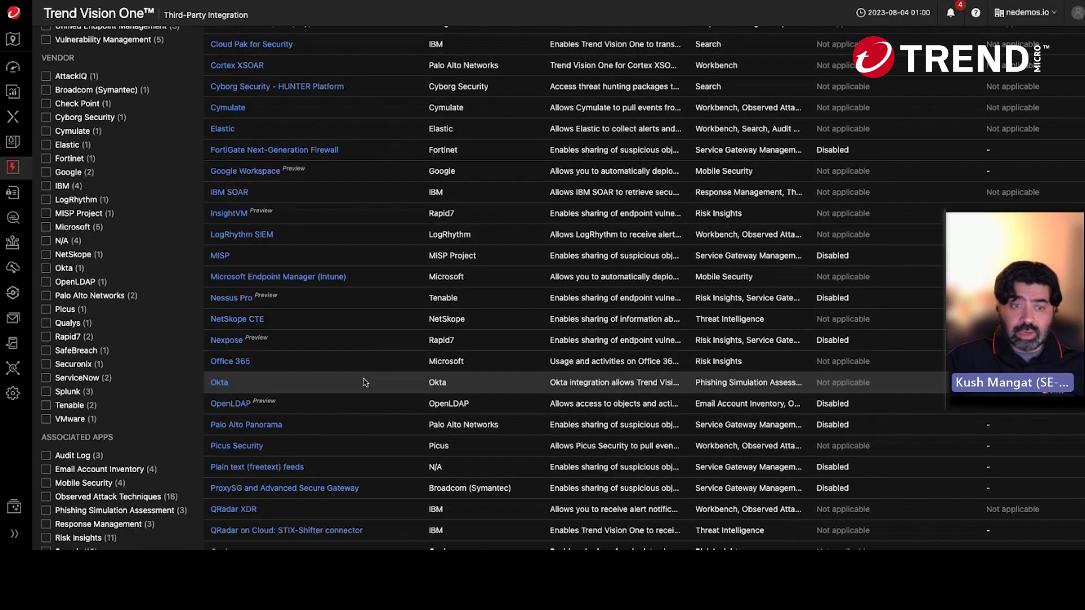